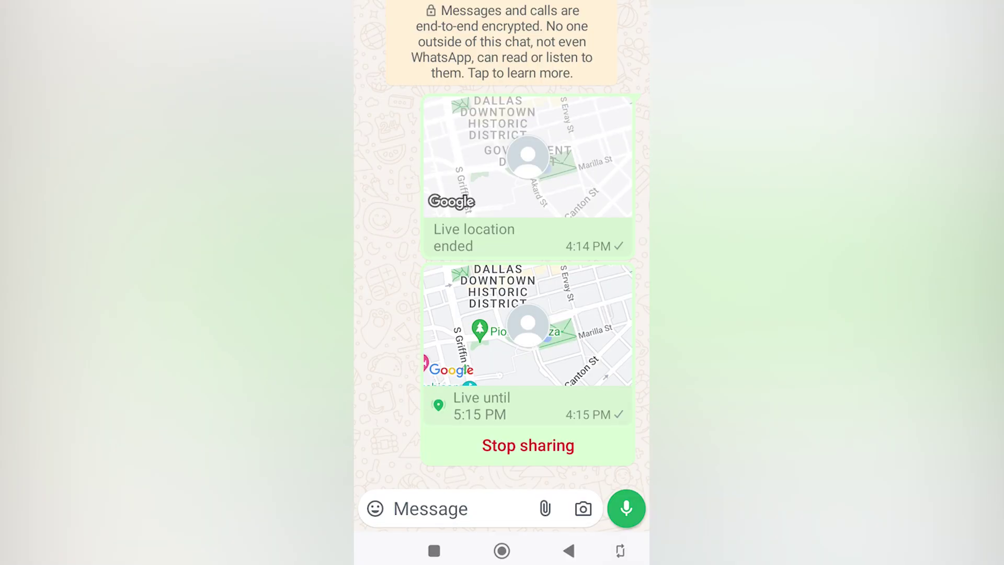
Share a live location in the chat until 21.11, then view it on the map.
{"action": "left_click", "coordinate": [526, 146]}
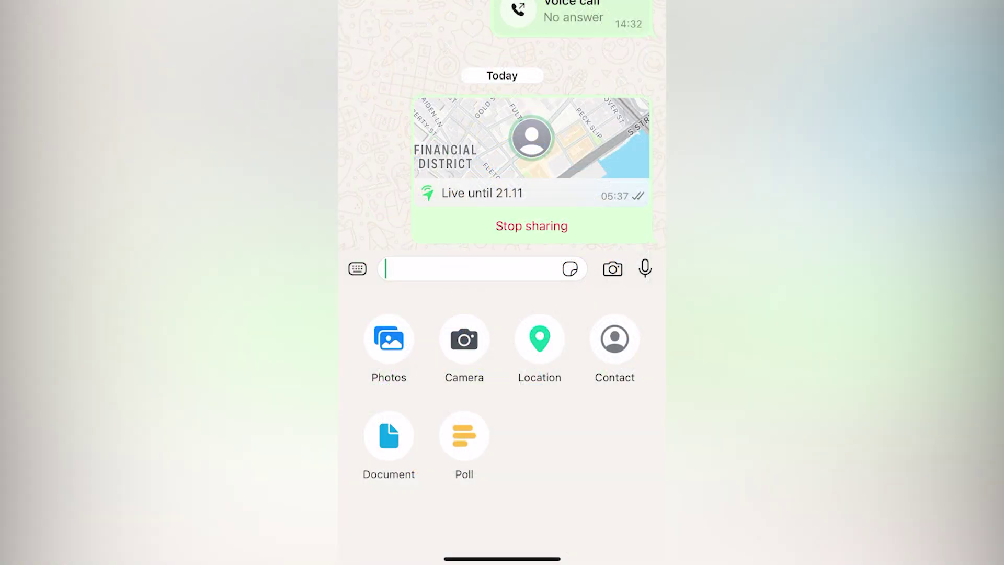
{"action": "left_click", "coordinate": [539, 339]}
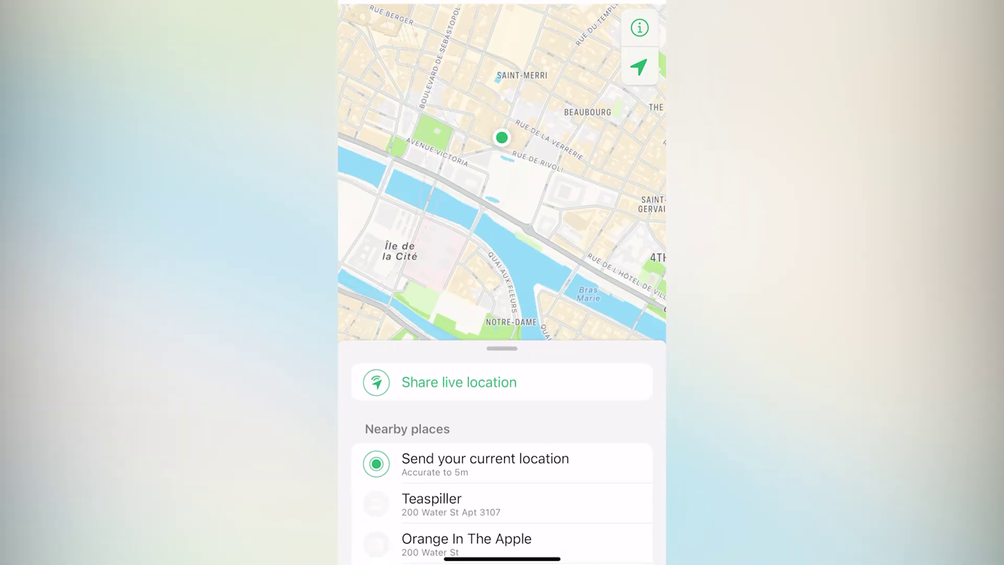
{"action": "left_click", "coordinate": [459, 382]}
{"action": "left_click", "coordinate": [641, 462]}
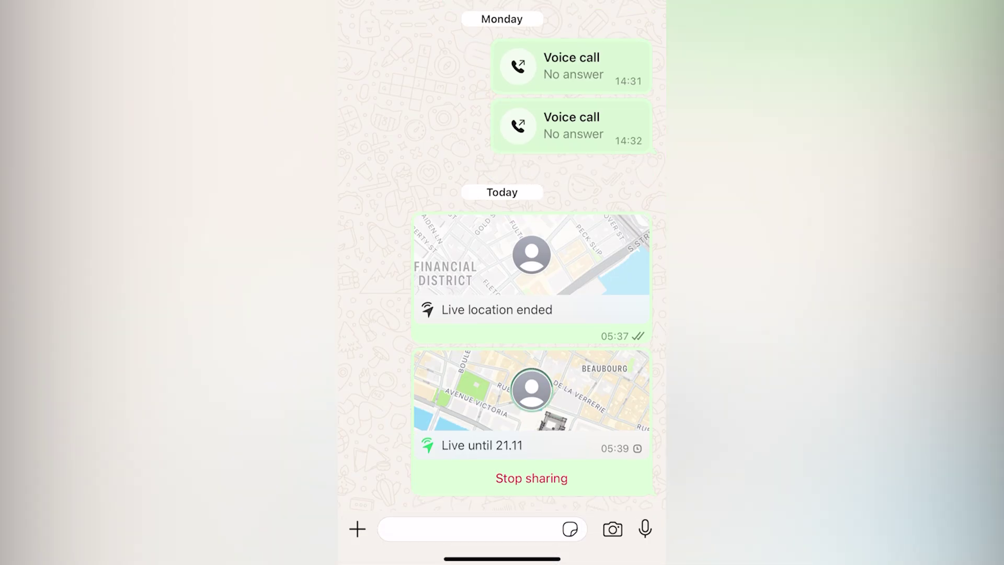
{"action": "left_click", "coordinate": [531, 397]}
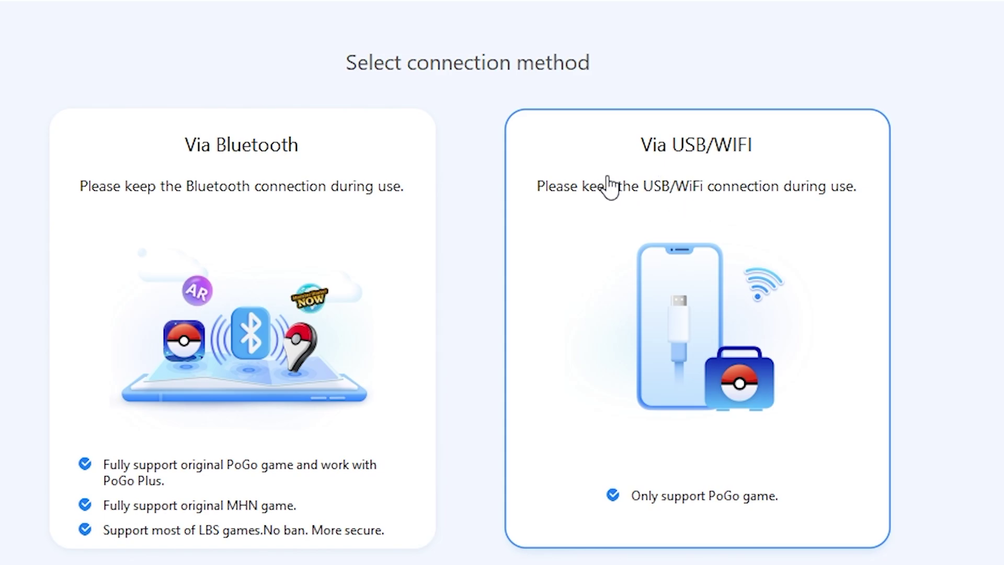
Connect via USB/Wi-Fi and teleport the phone to Richmond.
{"action": "left_click", "coordinate": [605, 187]}
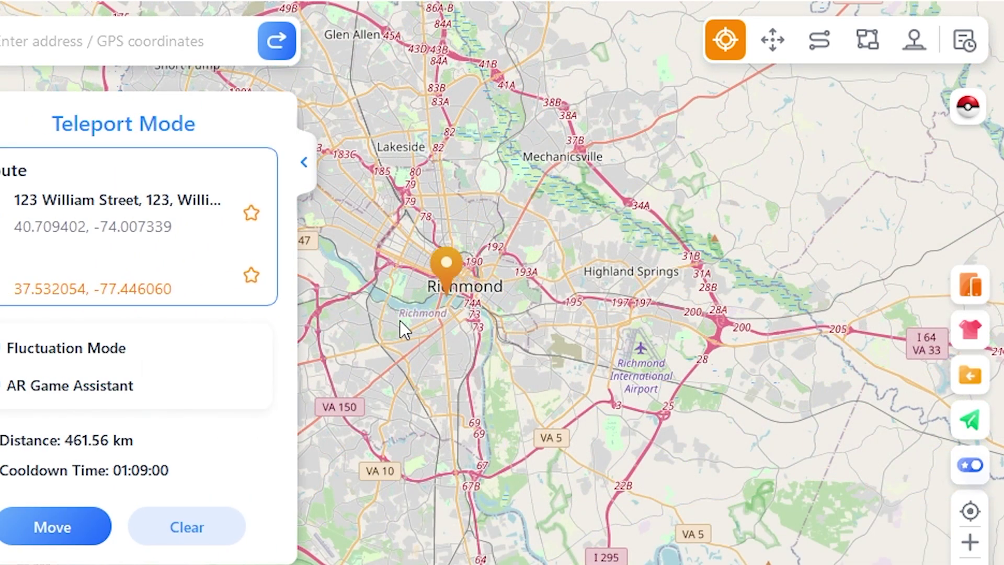
{"action": "left_click", "coordinate": [52, 527]}
{"action": "left_click", "coordinate": [497, 305]}
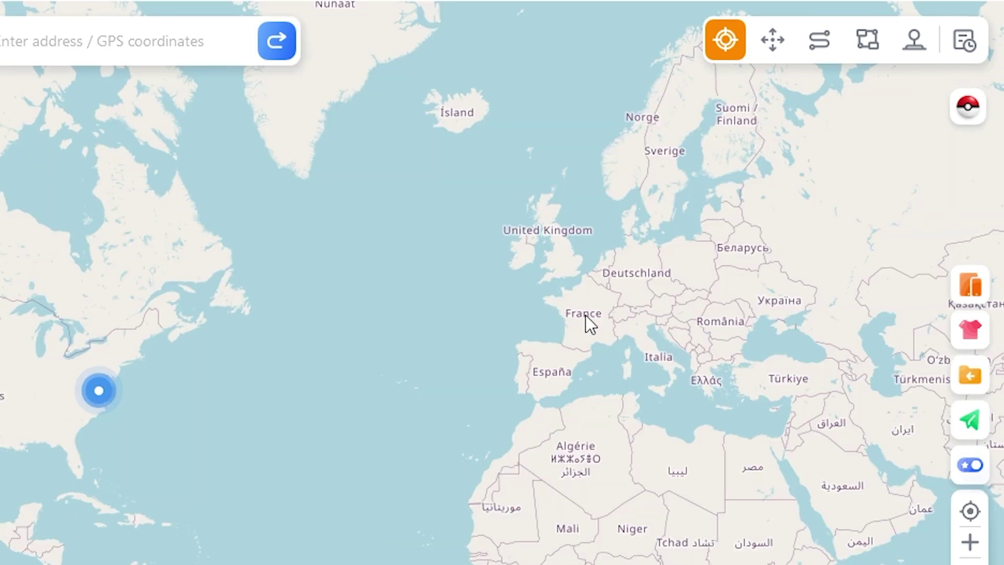
Teleport the phone to a spot near Paris.
{"action": "scroll", "coordinate": [585, 315], "scroll_direction": "up", "scroll_amount": 5}
{"action": "left_click", "coordinate": [551, 269]}
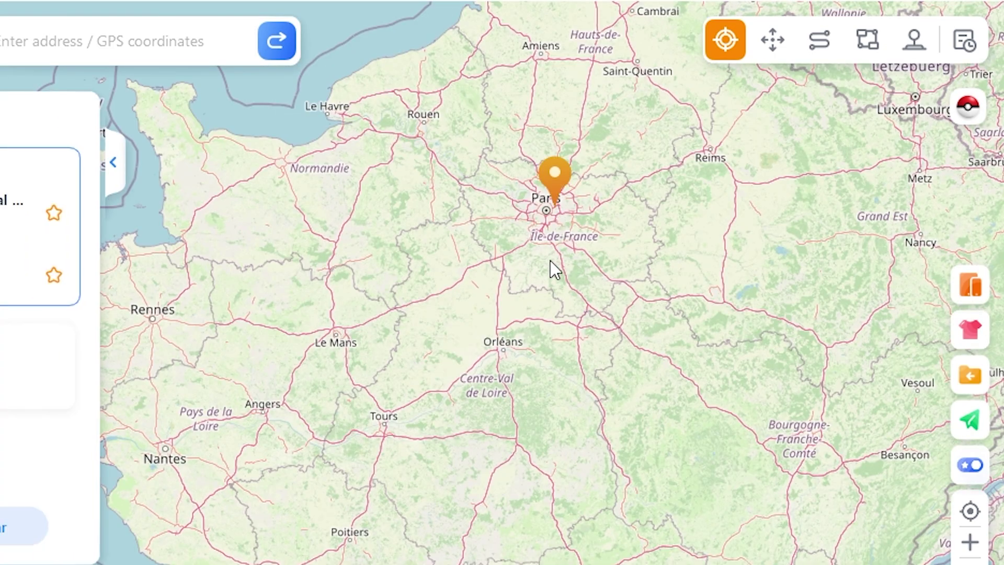
{"action": "scroll", "coordinate": [573, 213], "scroll_direction": "up", "scroll_amount": 2}
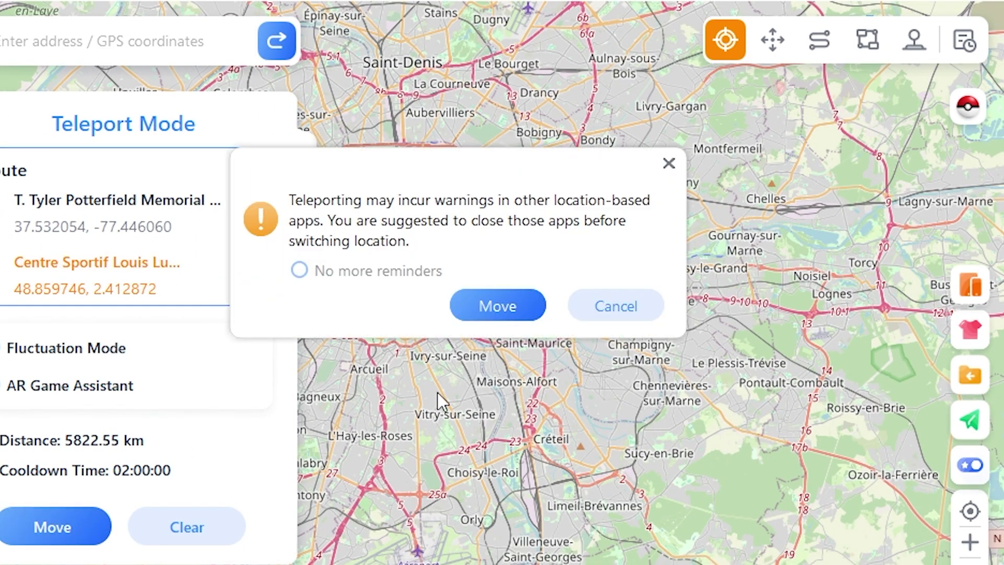
{"action": "left_click", "coordinate": [497, 305]}
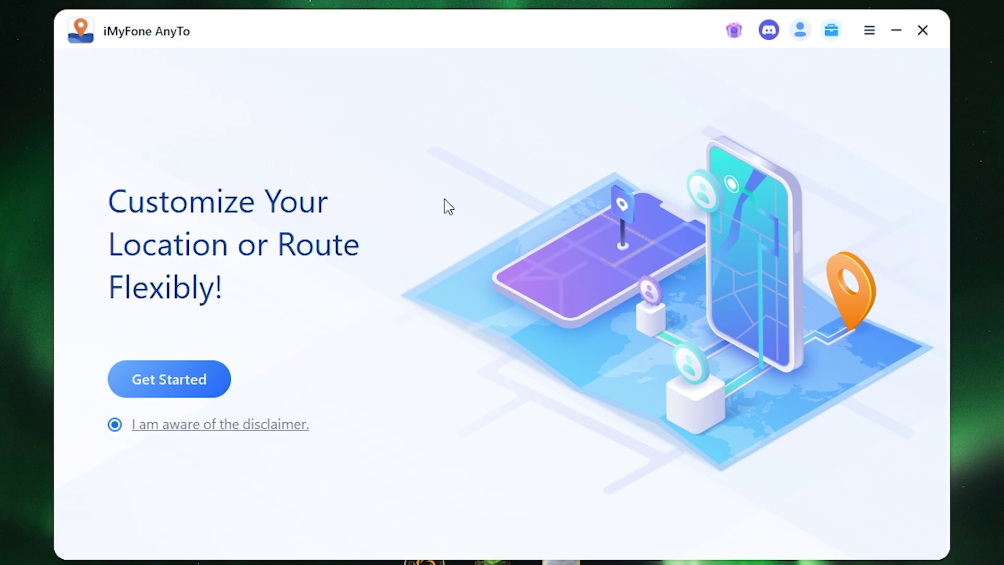
Get started and confirm connecting the iPhone over USB.
{"action": "left_click", "coordinate": [180, 396]}
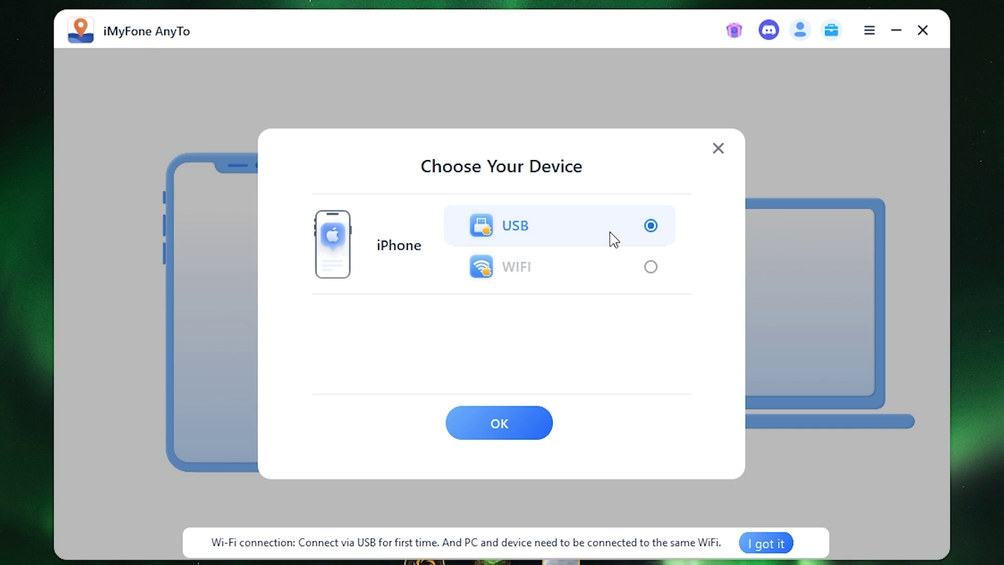
{"action": "left_click", "coordinate": [523, 439]}
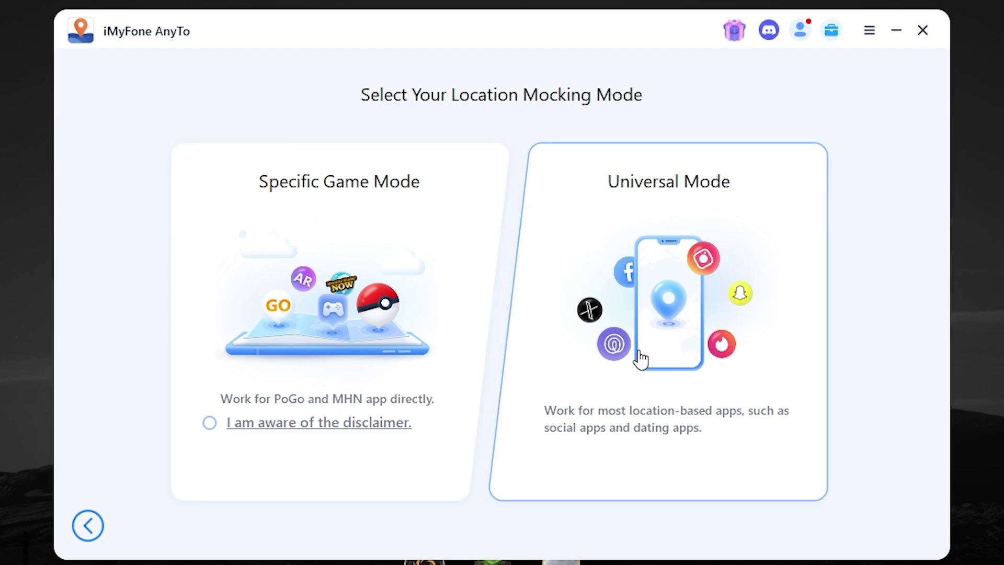
In Universal Mode, walk a two-spot route from La Perla on Boylston Street up Arlington Street.
{"action": "left_click", "coordinate": [713, 269]}
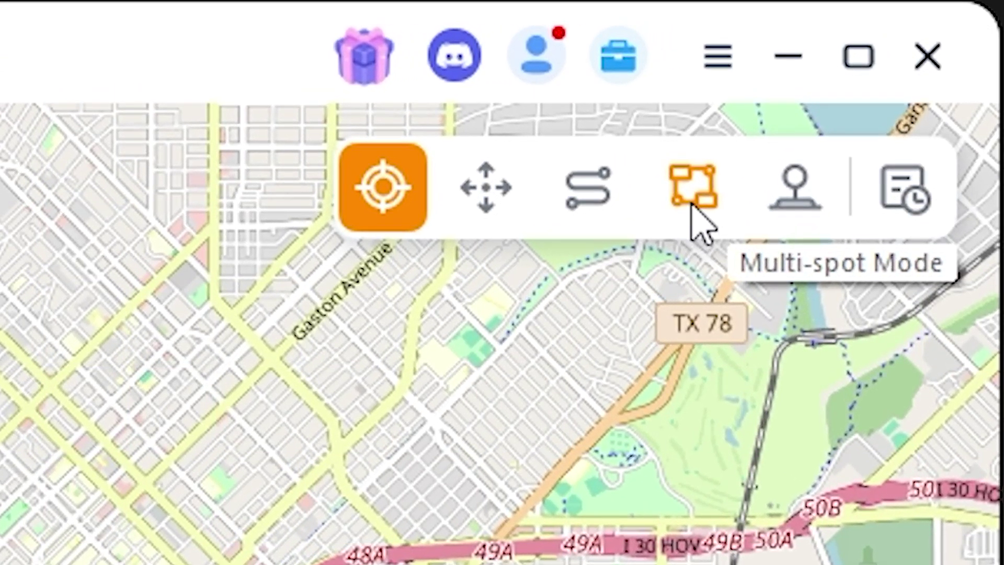
{"action": "left_click", "coordinate": [691, 205]}
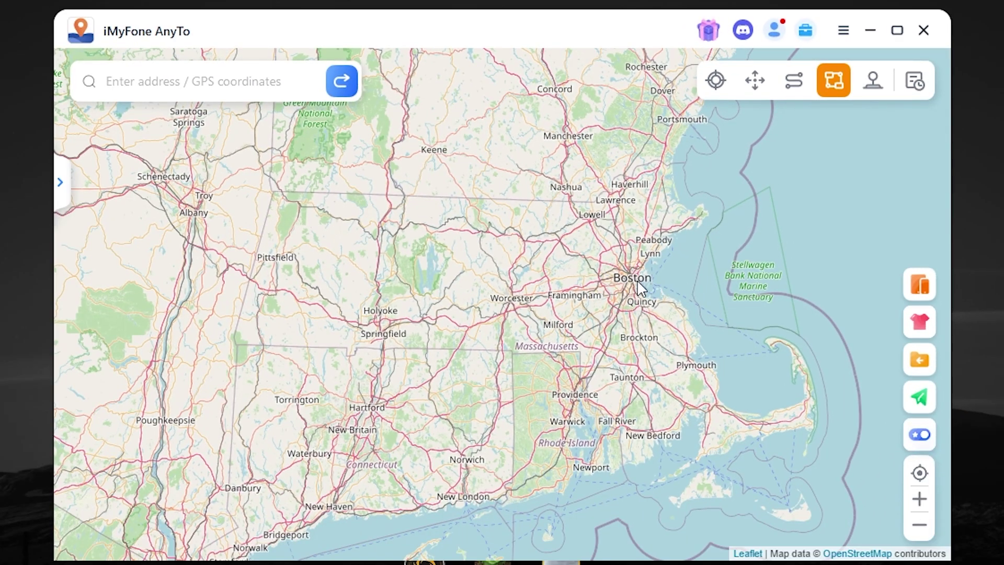
{"action": "scroll", "coordinate": [639, 287], "scroll_direction": "up", "scroll_amount": 10}
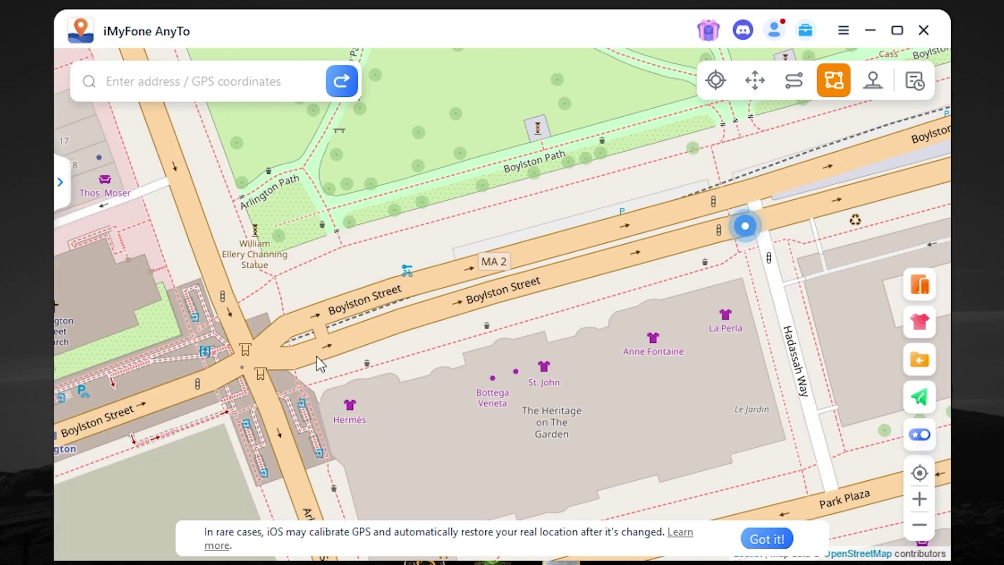
{"action": "left_click", "coordinate": [290, 356]}
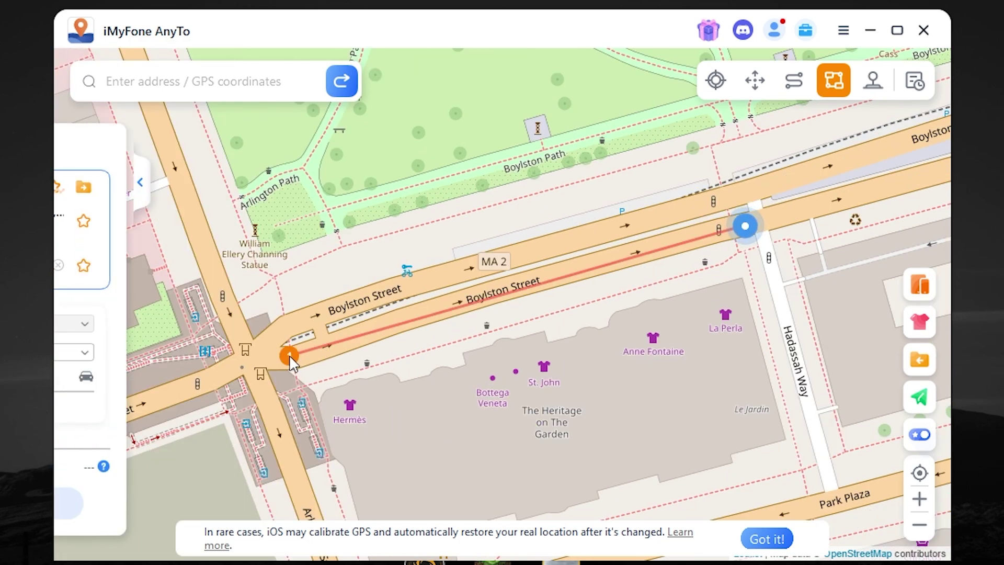
{"action": "left_click_drag", "start_coordinate": [634, 472], "coordinate": [504, 246]}
{"action": "left_click_drag", "start_coordinate": [533, 287], "coordinate": [510, 209]}
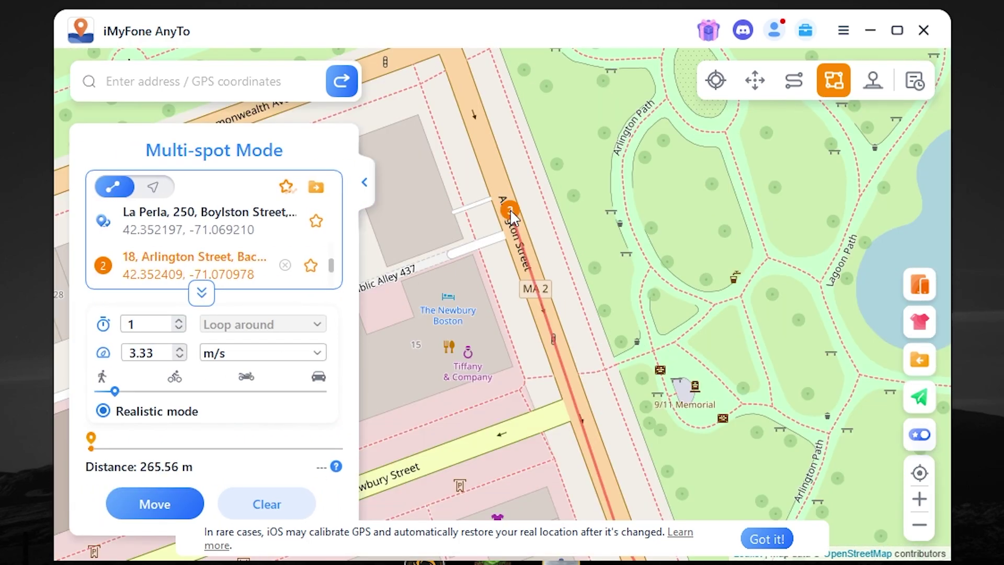
{"action": "left_click", "coordinate": [148, 503]}
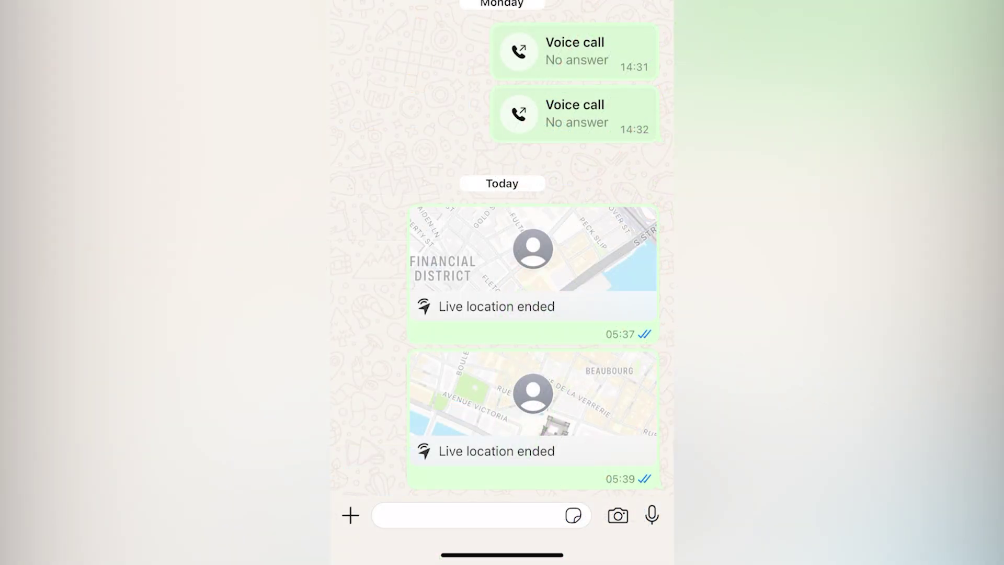
Send a 15-minute live location from the attachment menu and open its map.
{"action": "left_click", "coordinate": [350, 515]}
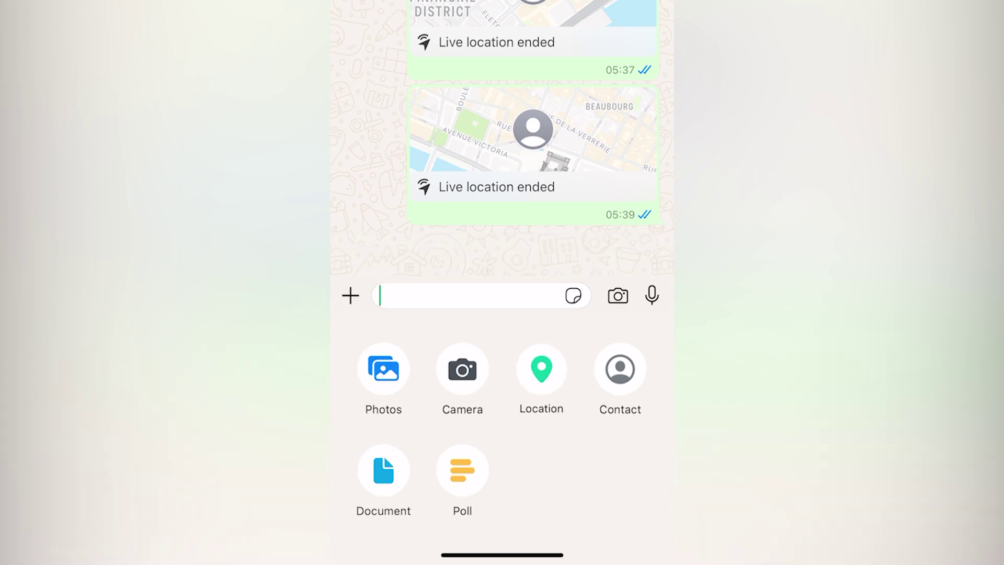
{"action": "left_click", "coordinate": [541, 324]}
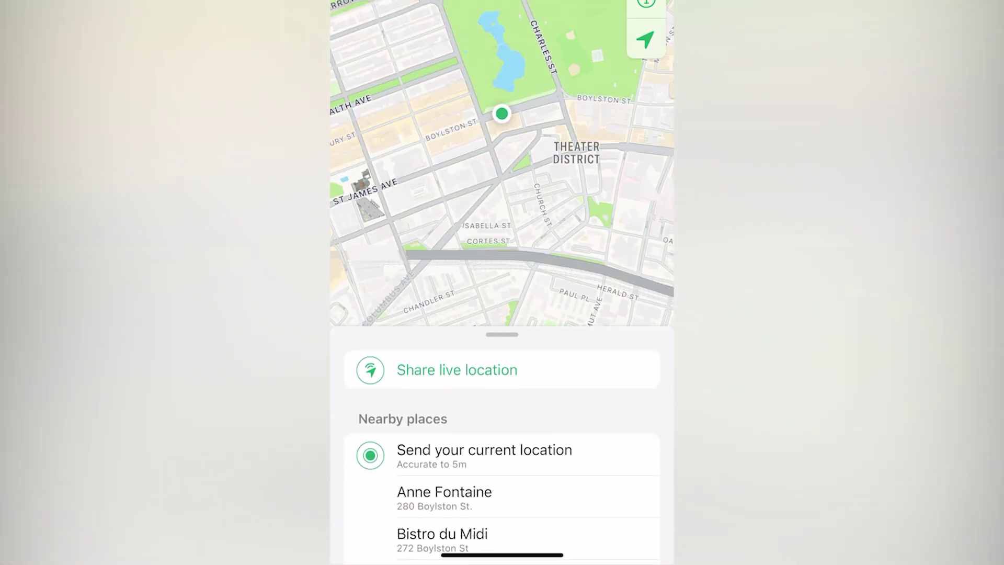
{"action": "left_click", "coordinate": [457, 445]}
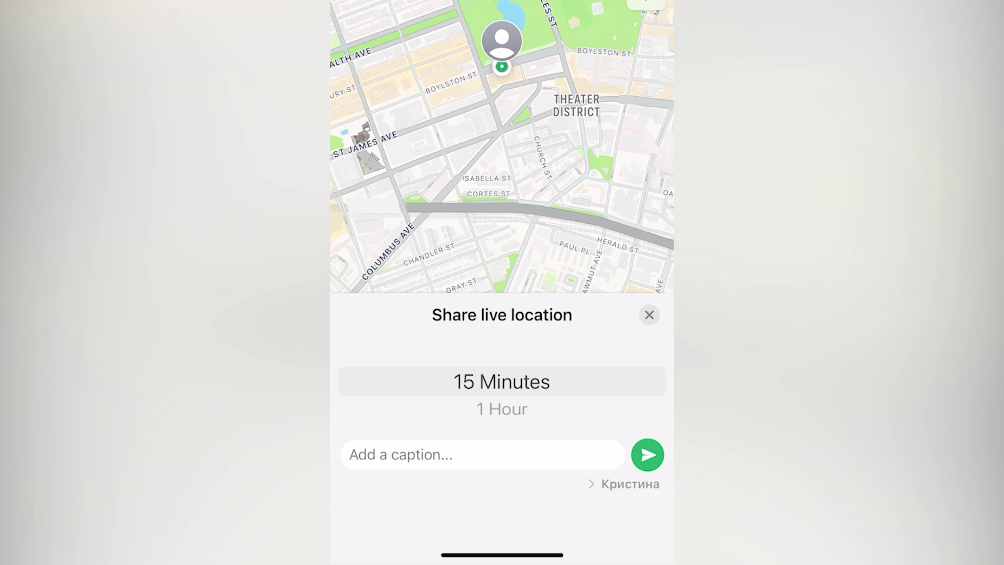
{"action": "left_click", "coordinate": [647, 454]}
{"action": "left_click", "coordinate": [531, 413]}
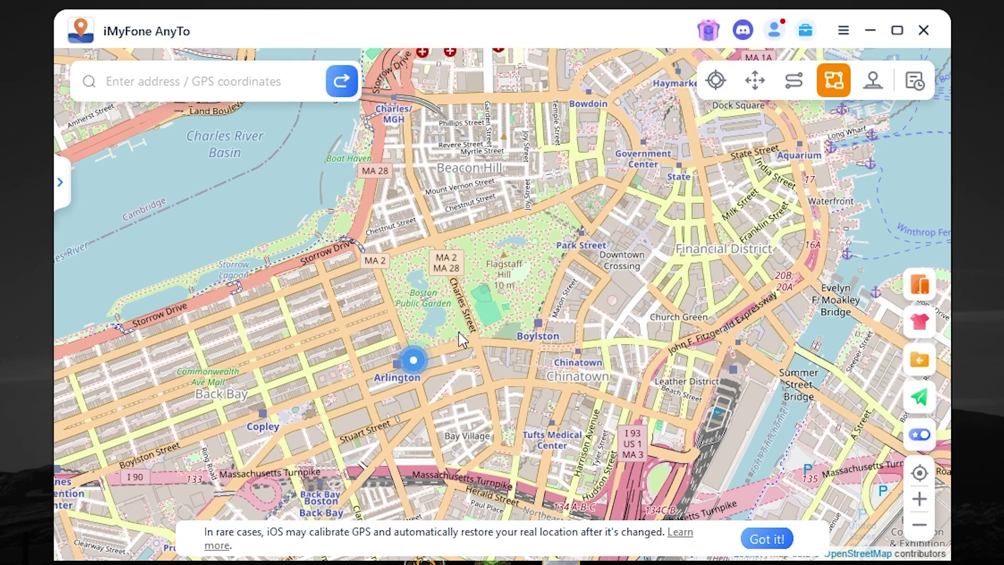
Walk a three-spot route along Boulevard de Sébastopol in Paris.
{"action": "scroll", "coordinate": [513, 344], "scroll_direction": "down", "scroll_amount": 10}
{"action": "scroll", "coordinate": [457, 392], "scroll_direction": "up", "scroll_amount": 4}
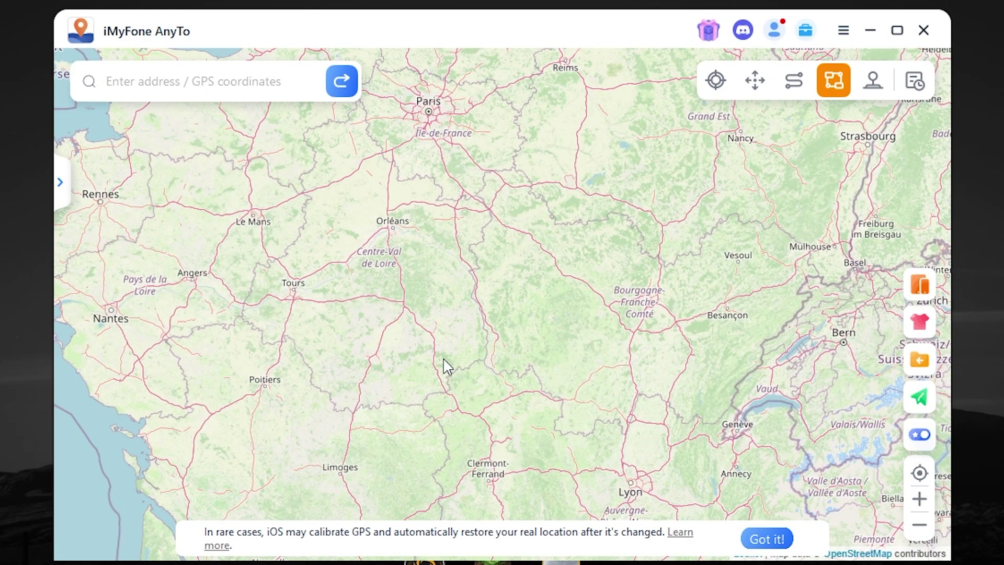
{"action": "scroll", "coordinate": [444, 366], "scroll_direction": "up", "scroll_amount": 10}
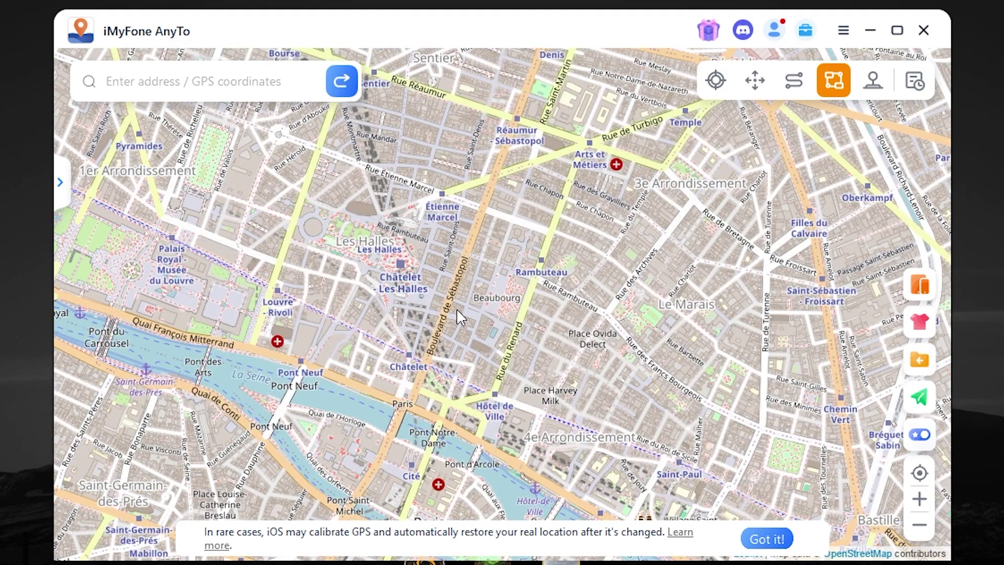
{"action": "left_click", "coordinate": [457, 311]}
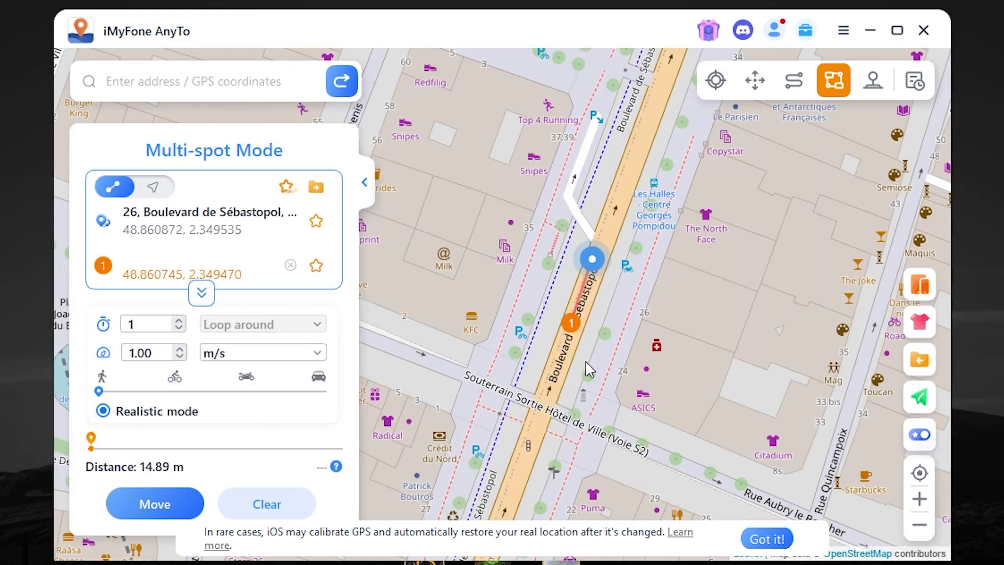
{"action": "left_click", "coordinate": [545, 389]}
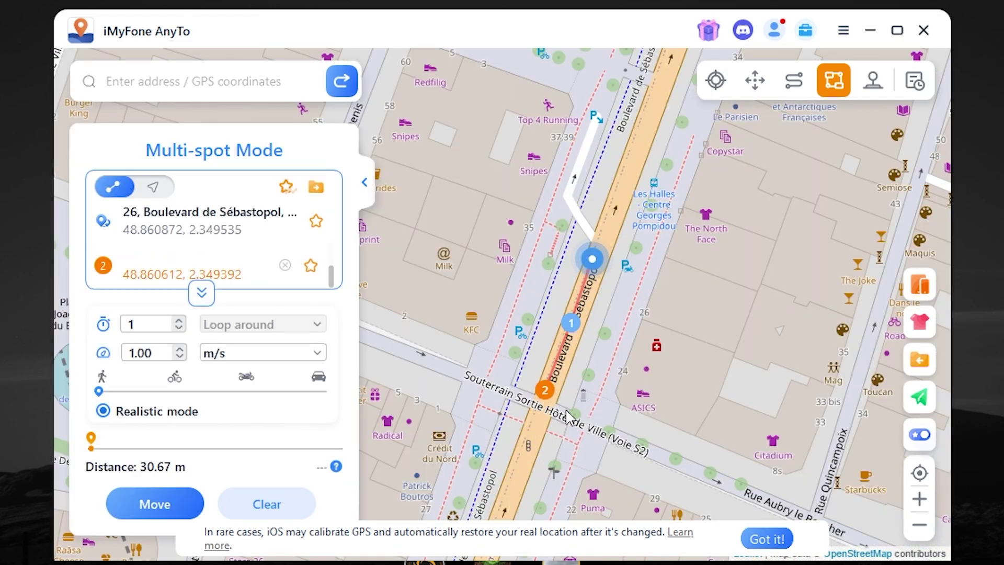
{"action": "left_click", "coordinate": [638, 426]}
{"action": "left_click", "coordinate": [148, 507]}
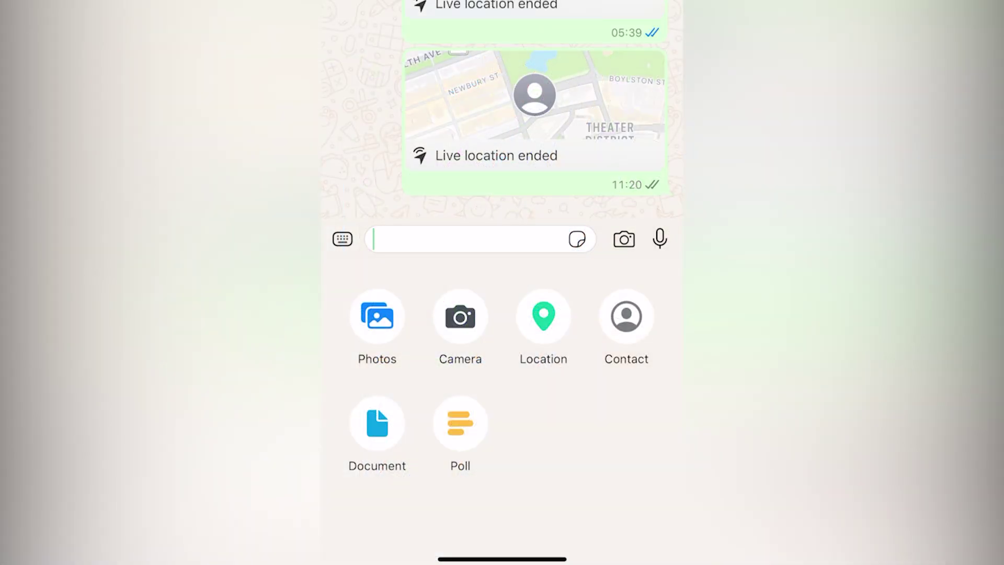
Open the location options and place a pin near Hôtel de Ville.
{"action": "left_click", "coordinate": [543, 316]}
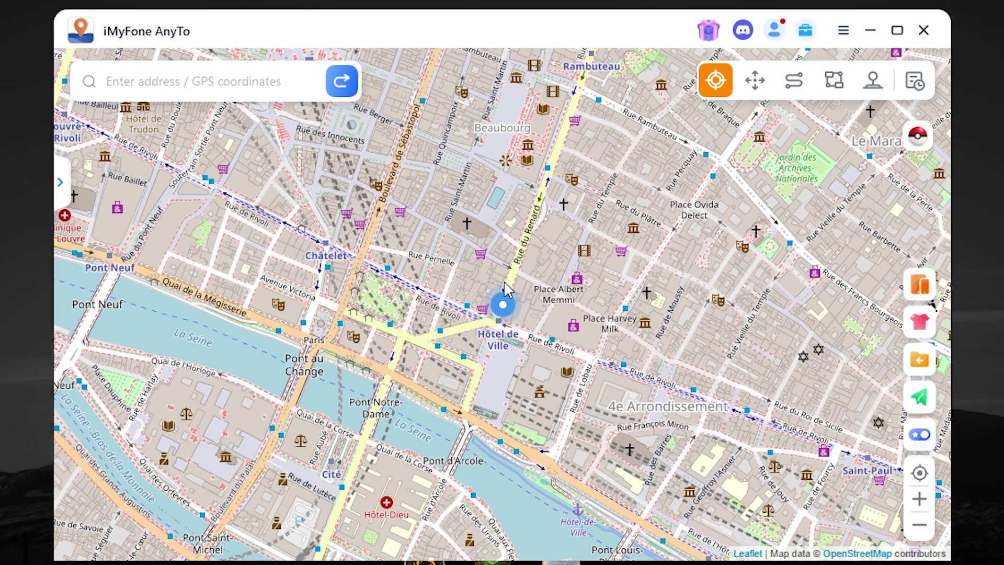
{"action": "scroll", "coordinate": [504, 288], "scroll_direction": "down", "scroll_amount": 2}
{"action": "scroll", "coordinate": [480, 247], "scroll_direction": "up", "scroll_amount": 6}
{"action": "left_click", "coordinate": [472, 304]}
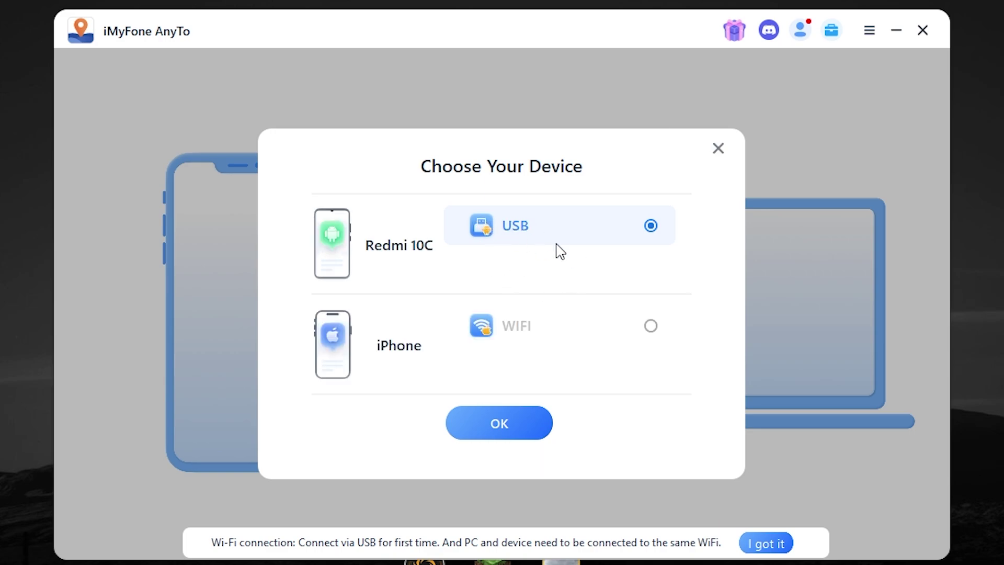
Confirm the Redmi 10C over USB, go through the Xiaomi USB-debugging guide, and set the mock location app.
{"action": "left_click", "coordinate": [515, 431]}
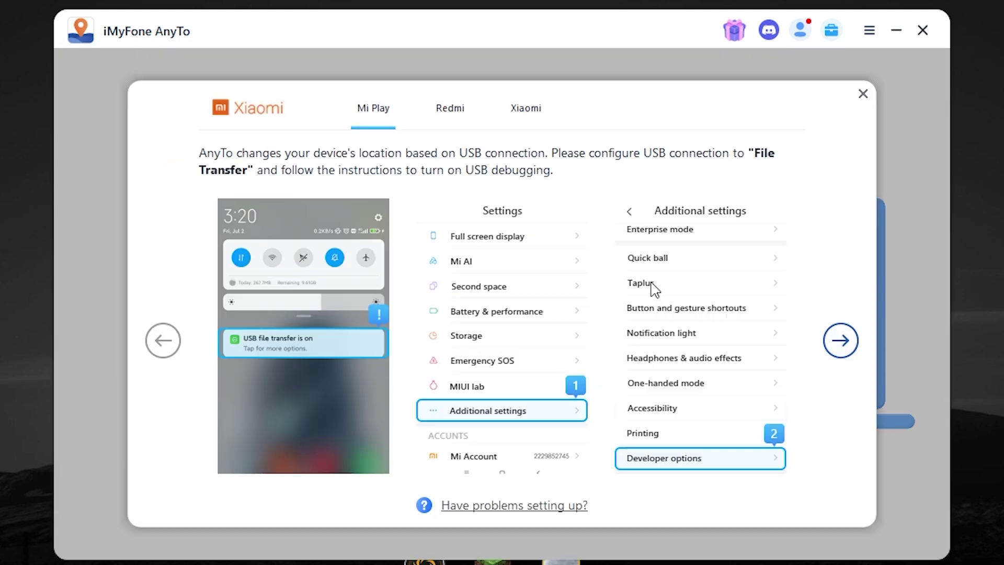
{"action": "left_click", "coordinate": [839, 340]}
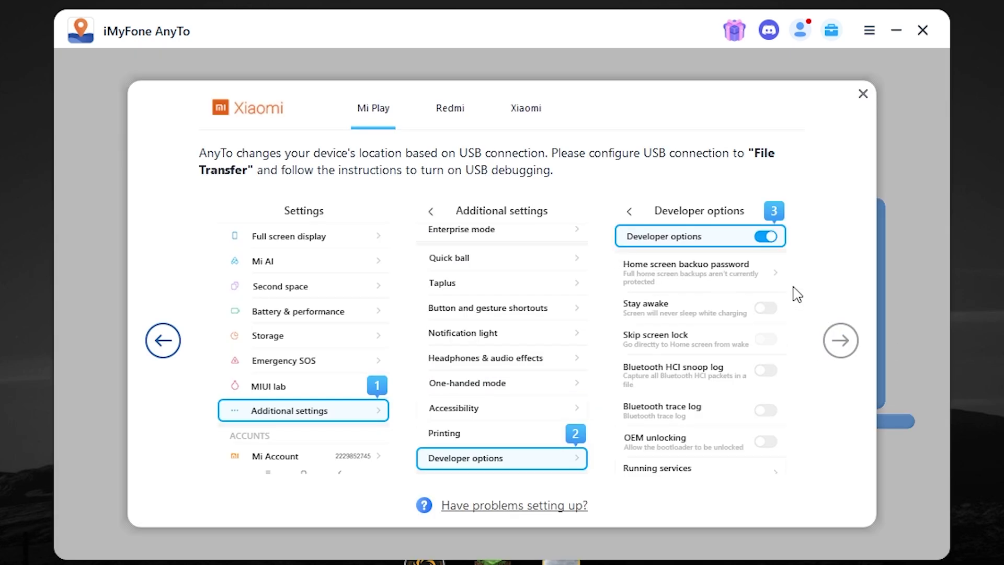
{"action": "left_click", "coordinate": [834, 347]}
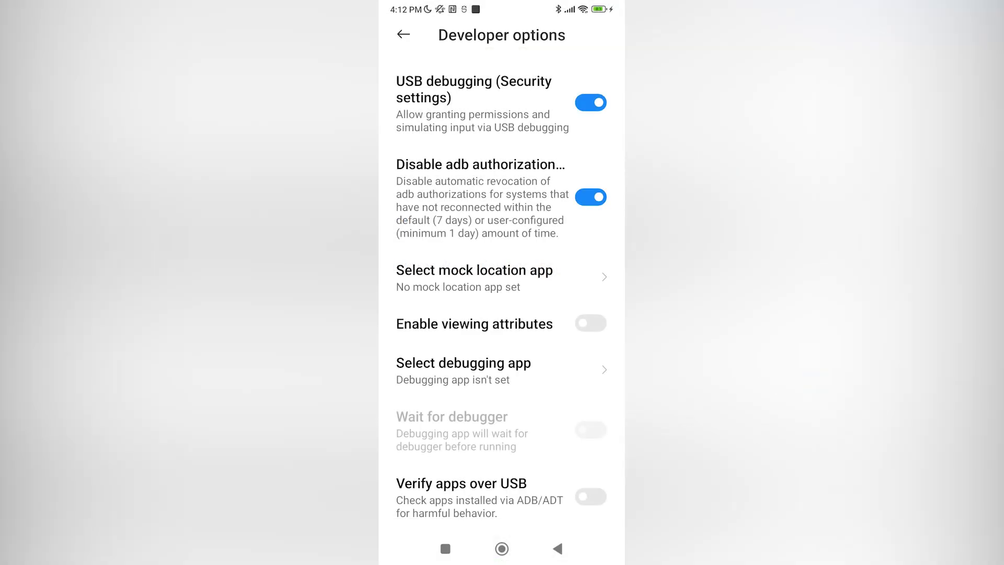
{"action": "left_click", "coordinate": [474, 277]}
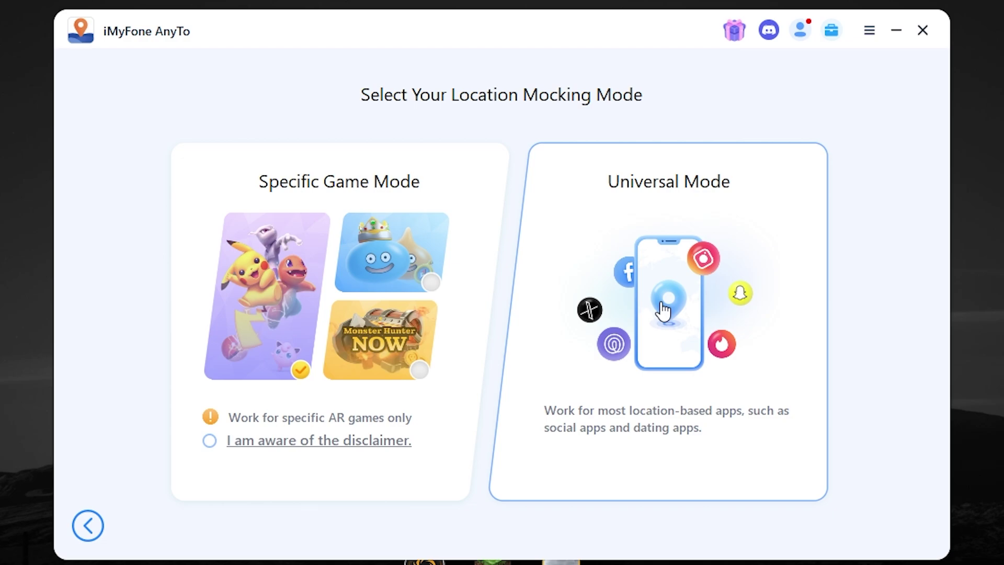
In Universal Mode, walk a route via 7th Street East, Robert Street North and 9th Street.
{"action": "left_click", "coordinate": [664, 311]}
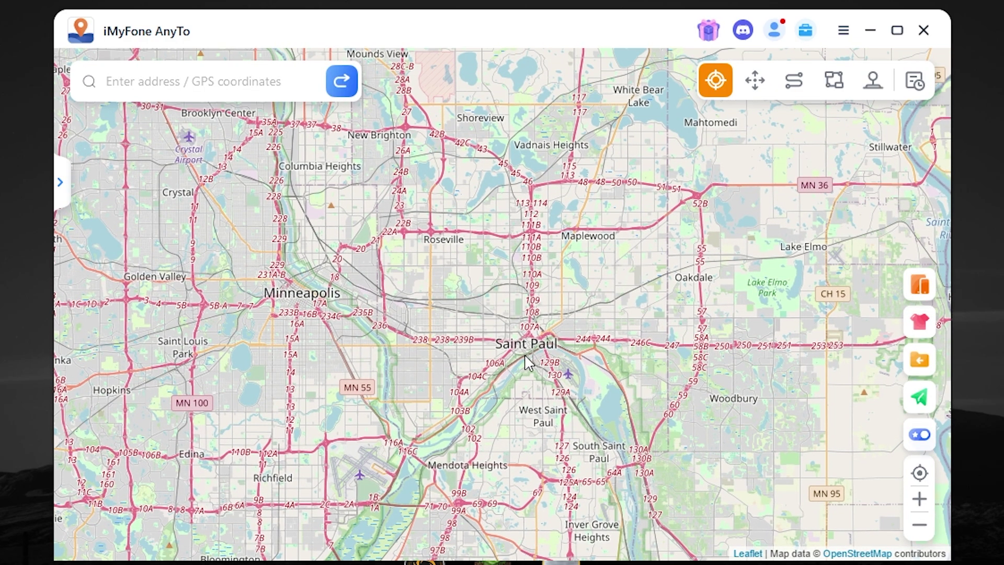
{"action": "left_click", "coordinate": [837, 92]}
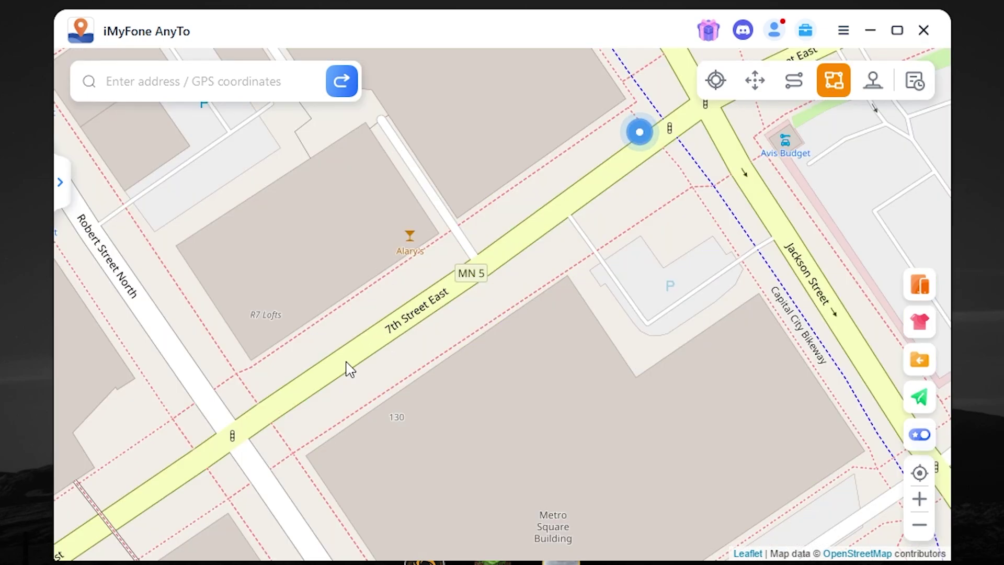
{"action": "left_click", "coordinate": [348, 364]}
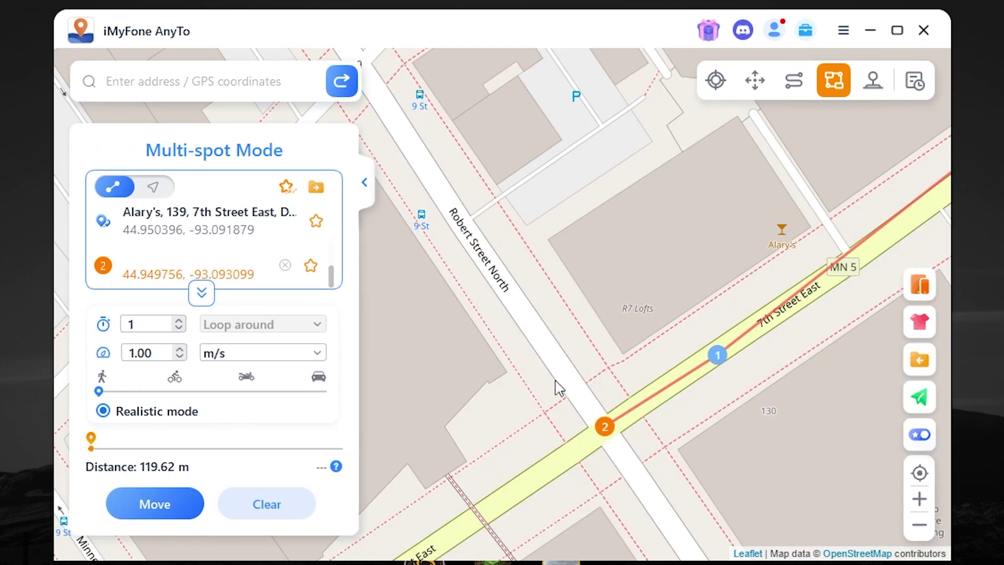
{"action": "left_click", "coordinate": [422, 219]}
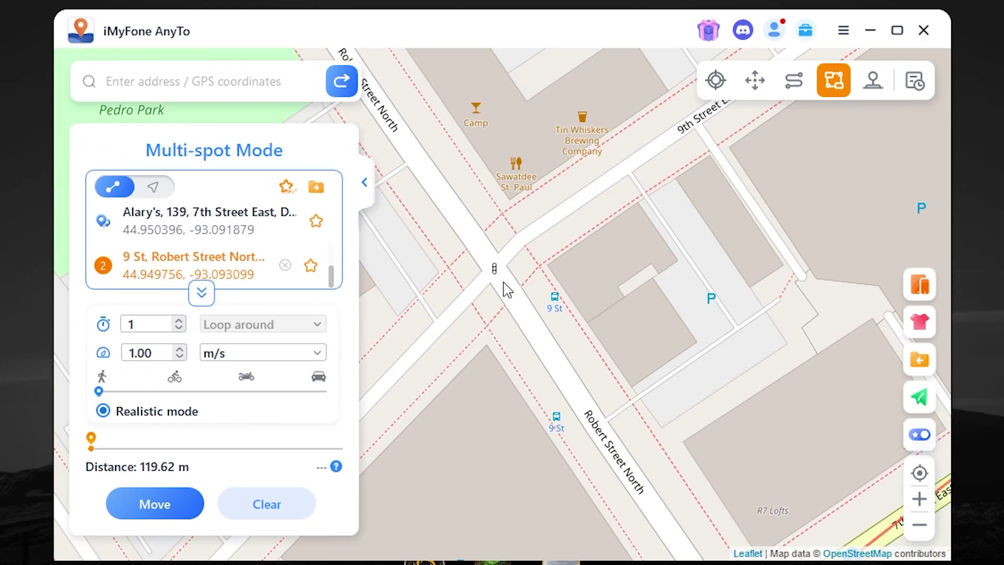
{"action": "left_click", "coordinate": [629, 226]}
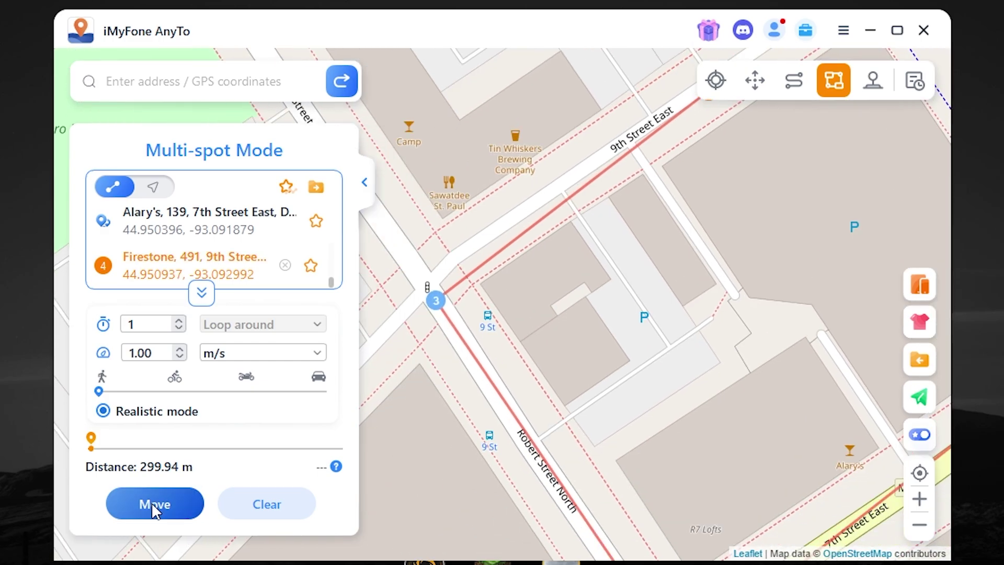
{"action": "left_click", "coordinate": [139, 502]}
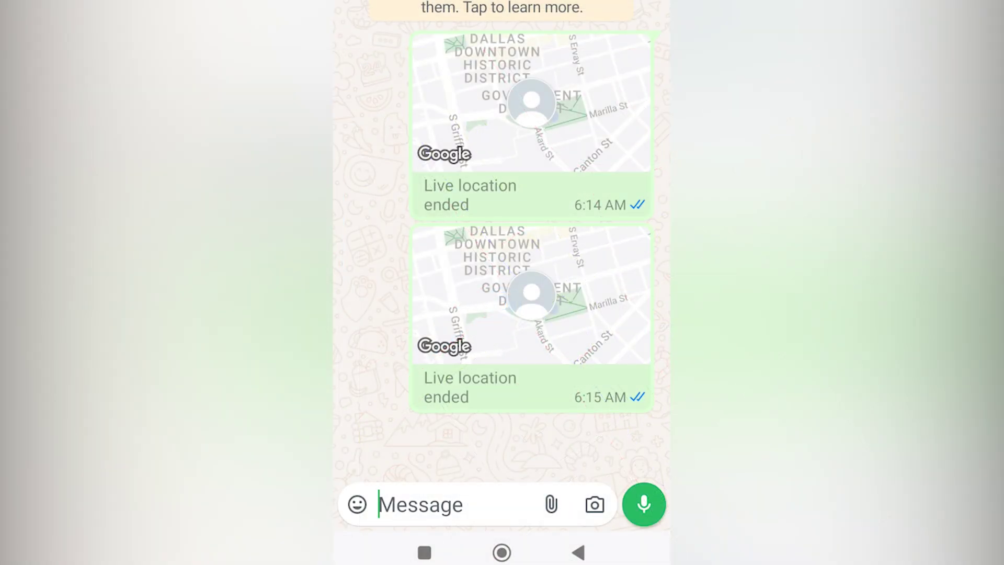
From the paperclip menu, choose Location and Share live location to see 15 minutes, 1 hour, 8 hours.
{"action": "left_click", "coordinate": [551, 504]}
{"action": "left_click", "coordinate": [543, 300]}
{"action": "left_click", "coordinate": [482, 172]}
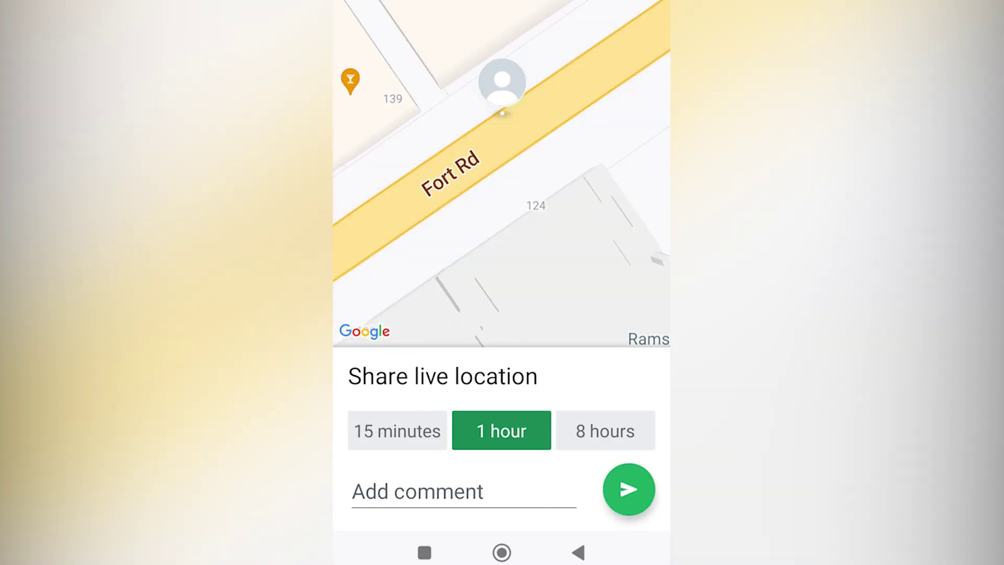